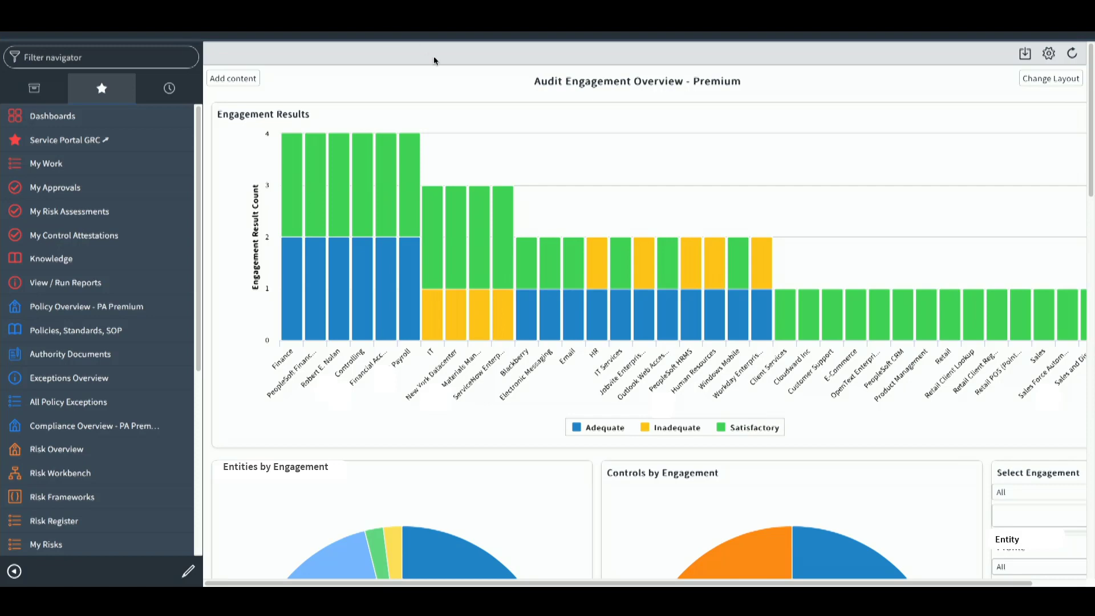
# Examine the engagement results, entities, controls, control test results and issue breakdown on the Audit Engagement Overview dashboard
pyautogui.scroll(-3, 509, 251)
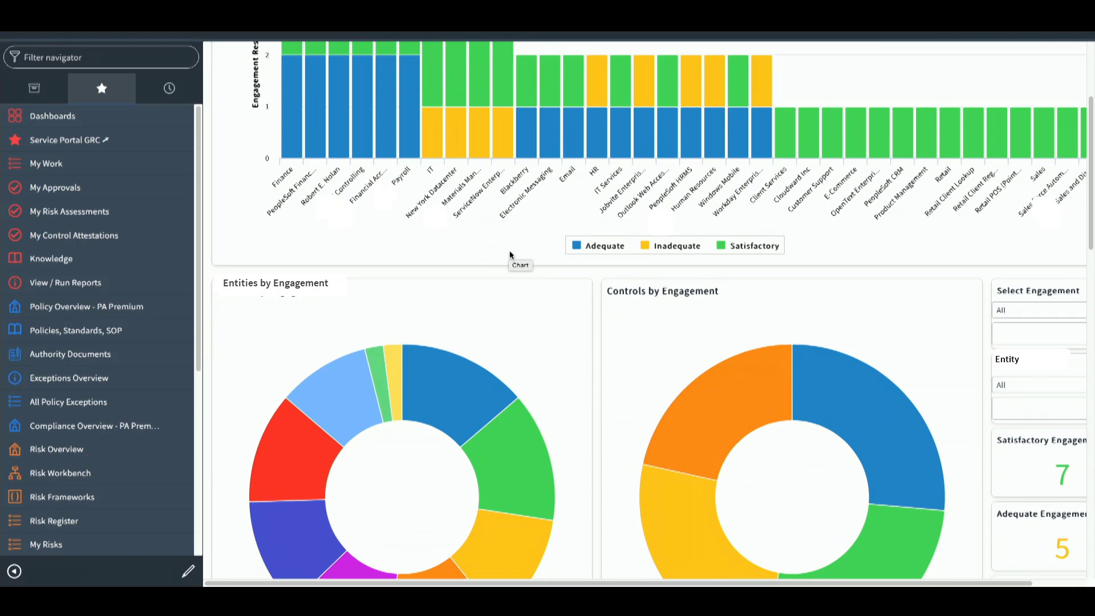
pyautogui.scroll(-8, 494, 251)
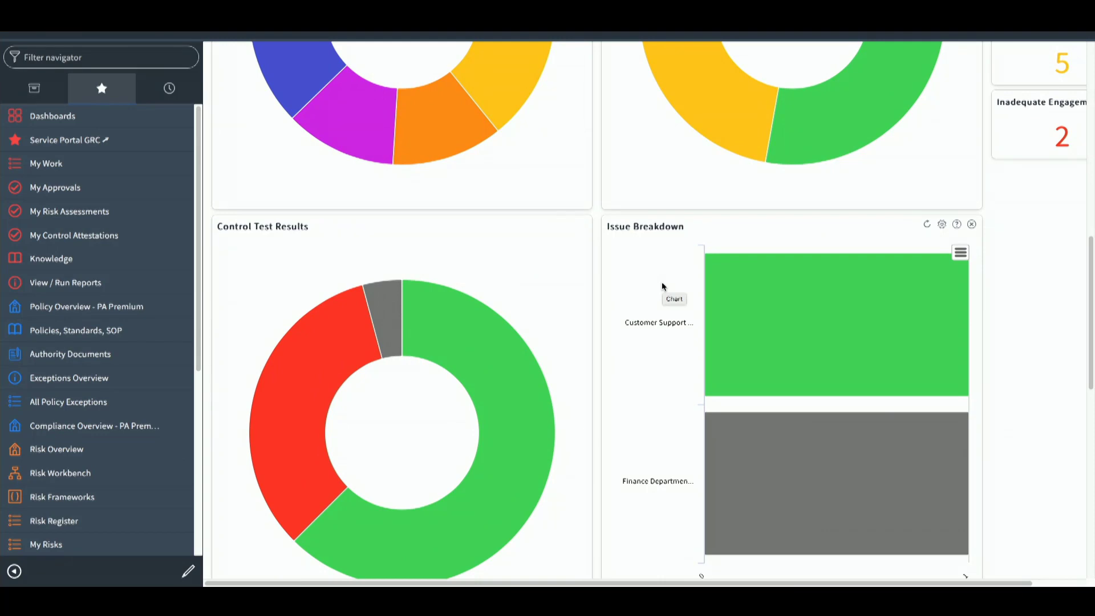
pyautogui.scroll(8, 664, 285)
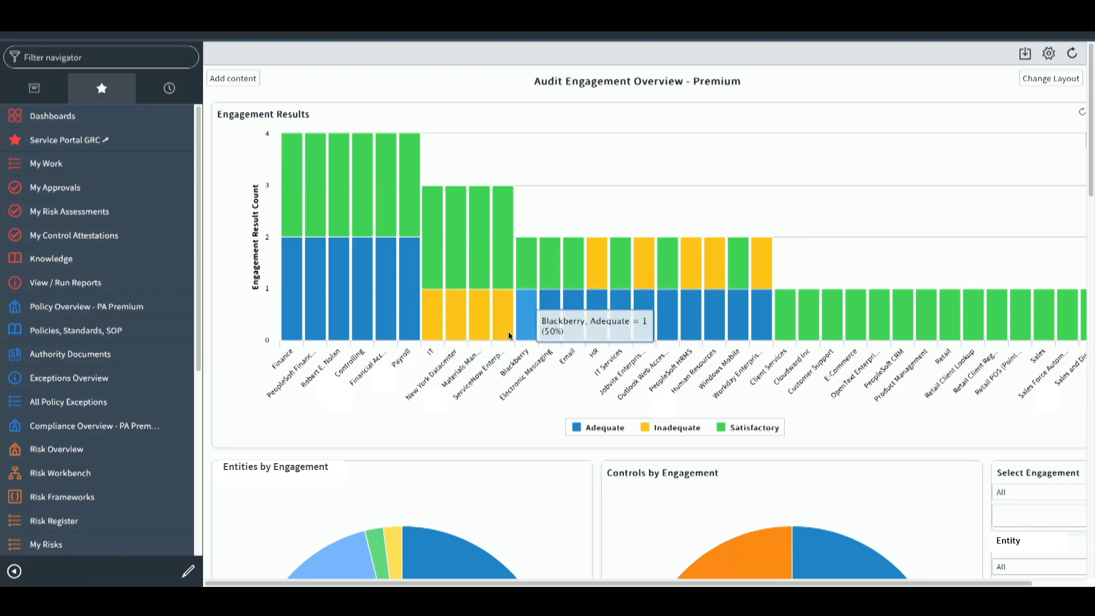
# Open the Audit Workbench, select the Finance Department Review Q4 engagement on the timeline and show its scope in an enlarged detail area
pyautogui.scroll(-3, 70, 399)
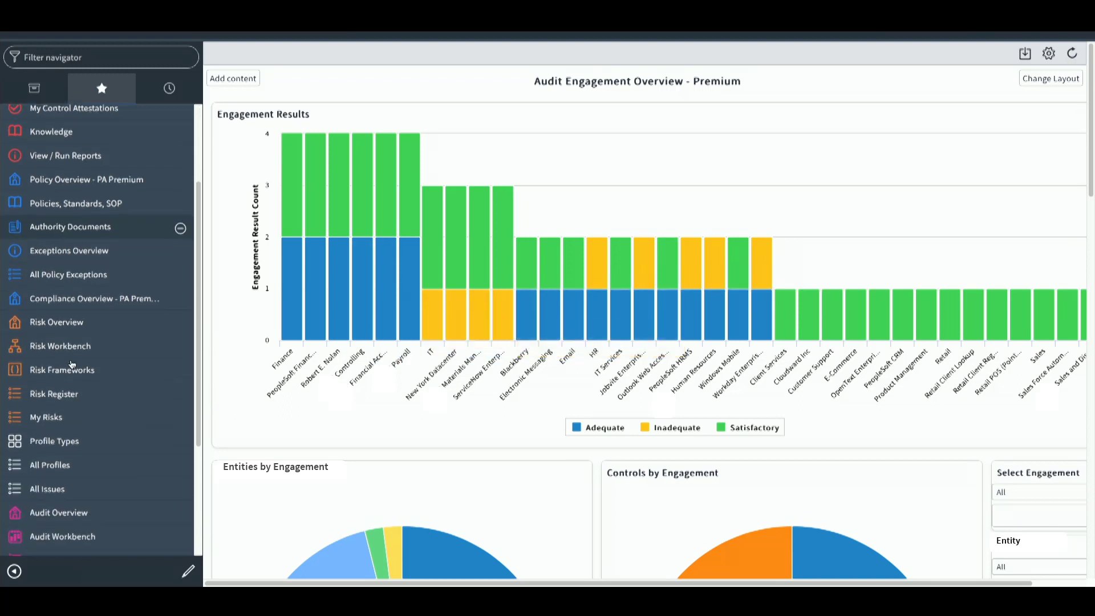
pyautogui.scroll(-2, 66, 463)
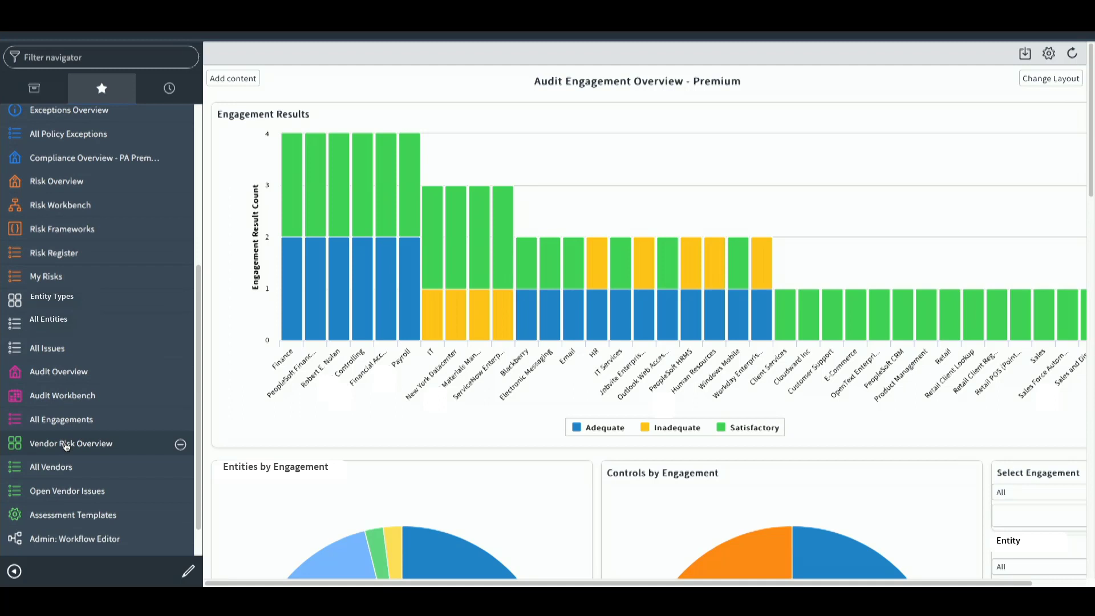
pyautogui.click(60, 400)
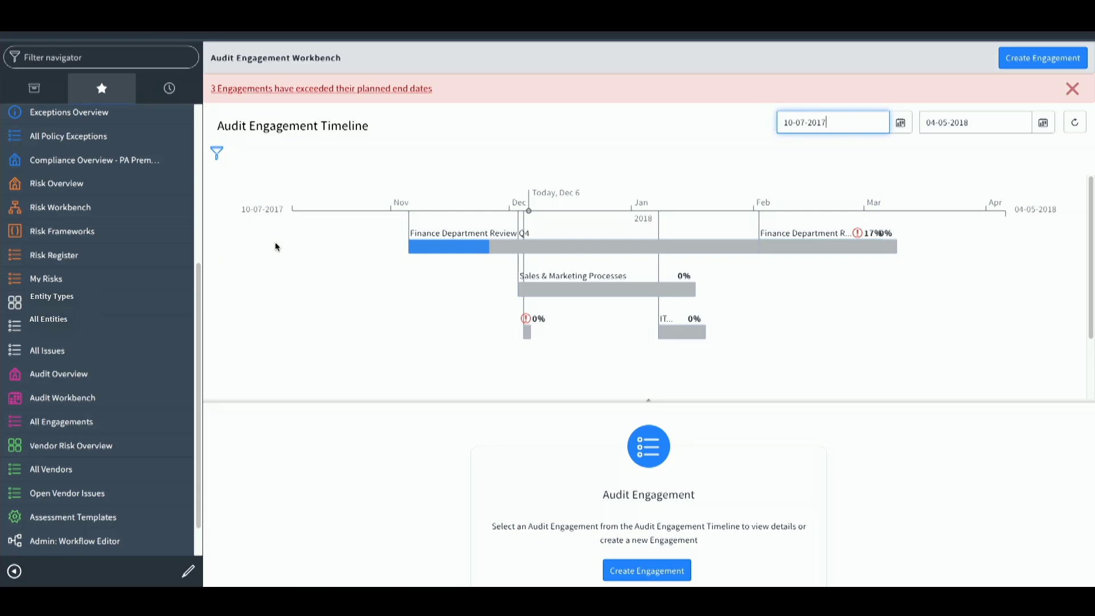
pyautogui.click(473, 245)
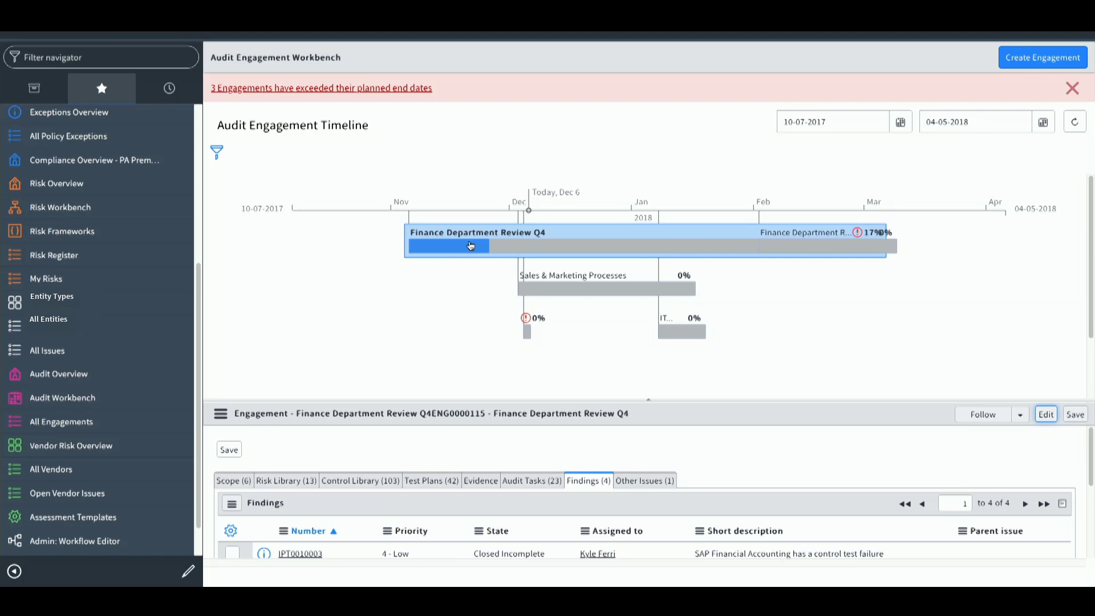
pyautogui.moveTo(509, 399); pyautogui.dragTo(508, 362)
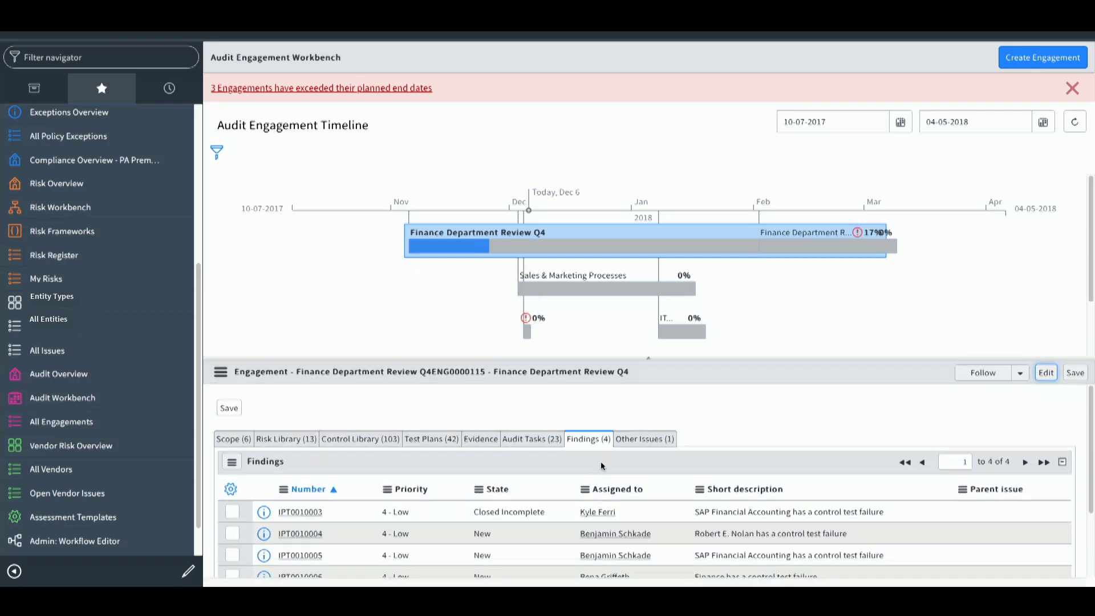
pyautogui.click(233, 440)
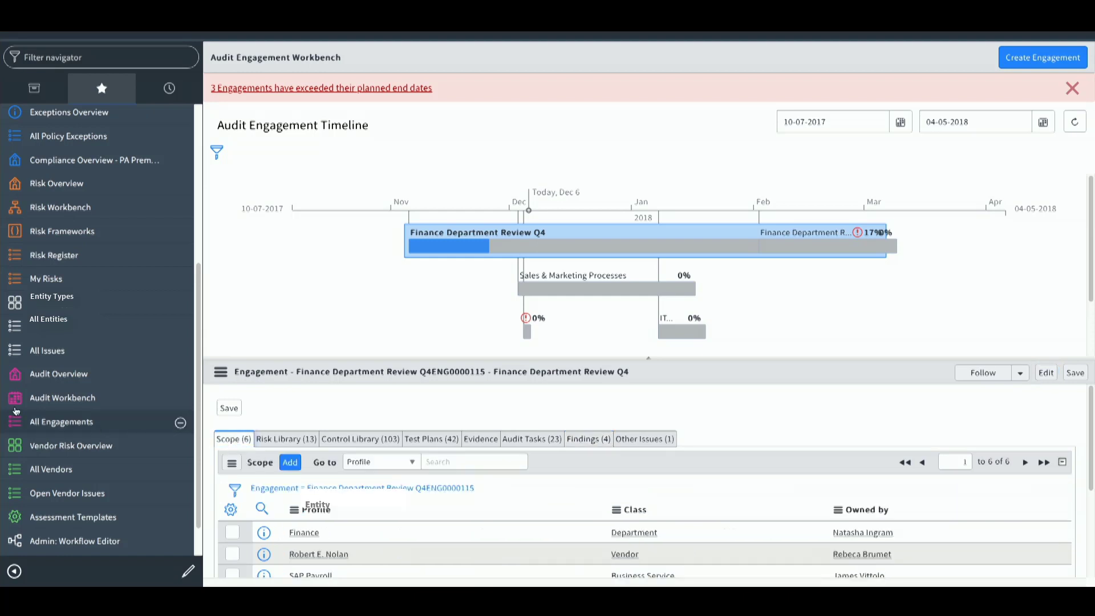
# Open the Customer Support Review from the list of all engagements and examine its audit period, schedule and scope
pyautogui.click(48, 425)
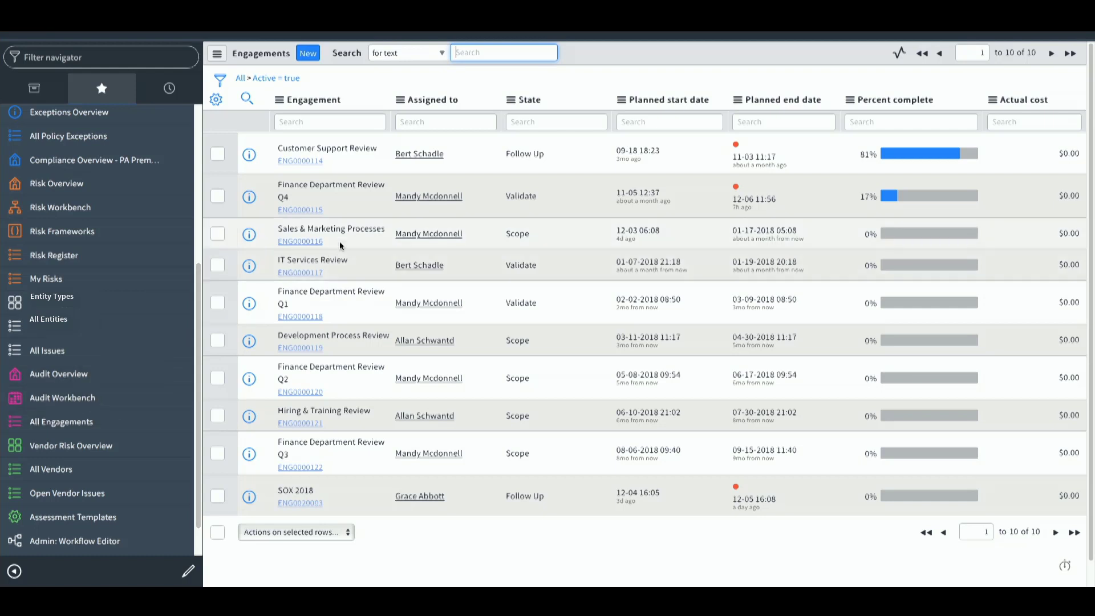
pyautogui.click(310, 165)
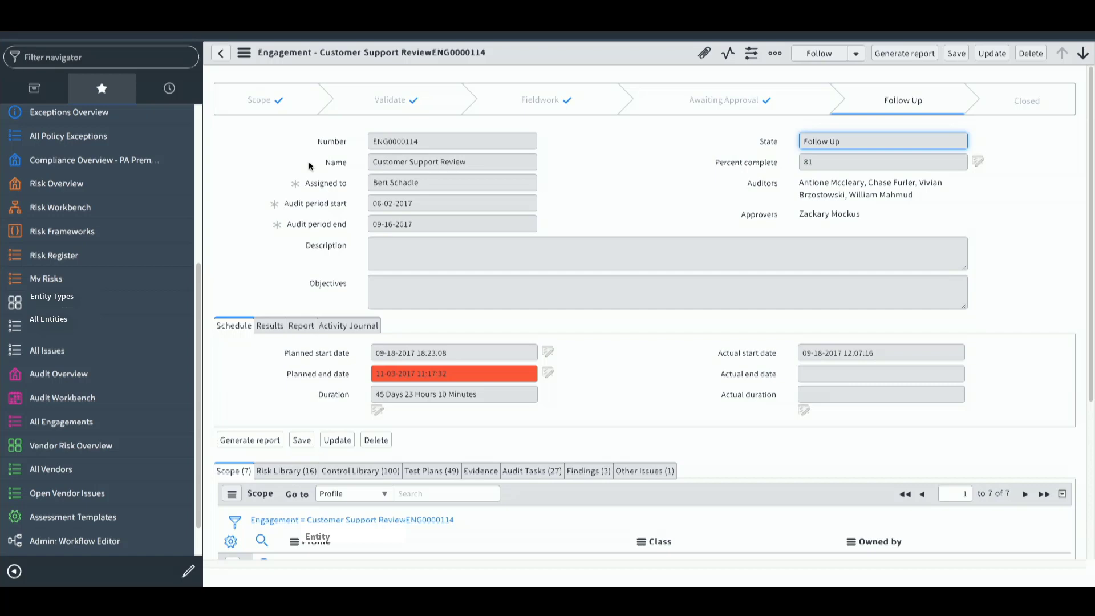
pyautogui.scroll(-3, 377, 380)
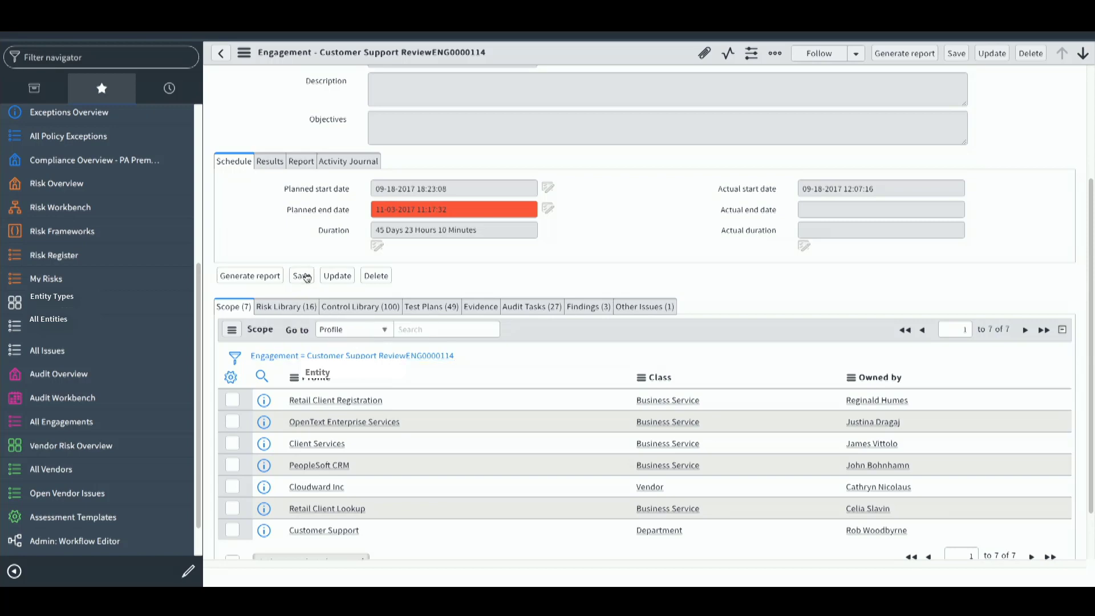
pyautogui.scroll(3, 305, 276)
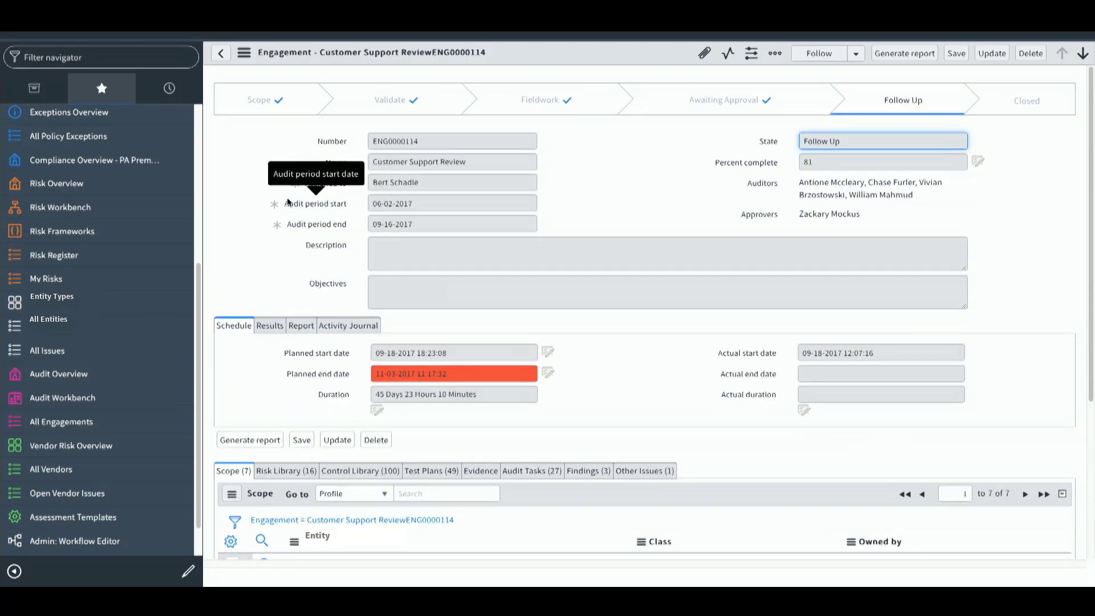
pyautogui.scroll(-4, 288, 206)
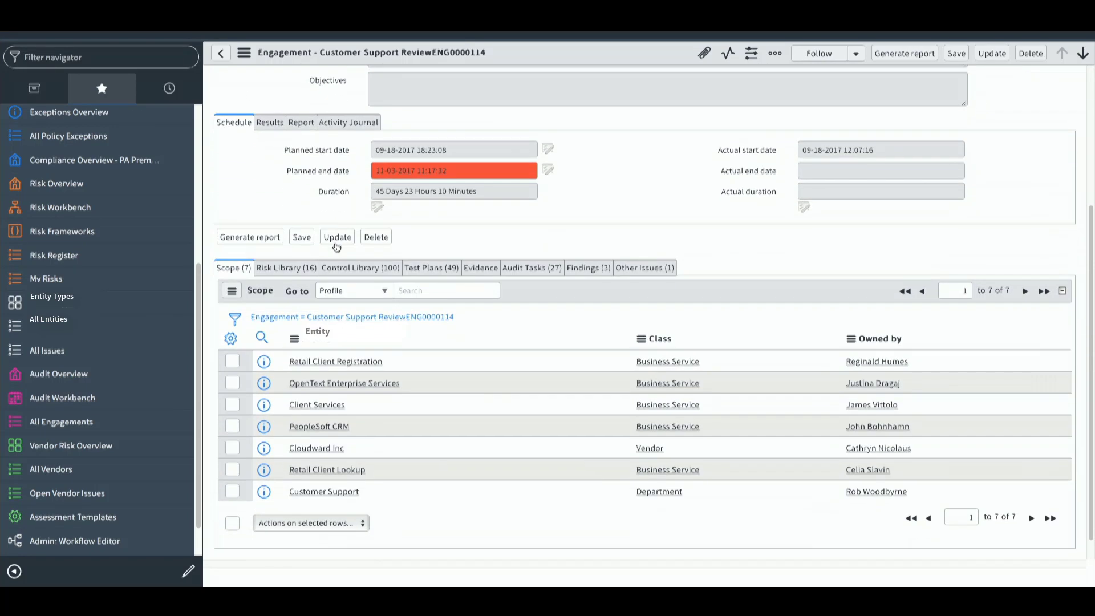
# View the risk library, control library and test plans of the Customer Support Review engagement
pyautogui.click(289, 267)
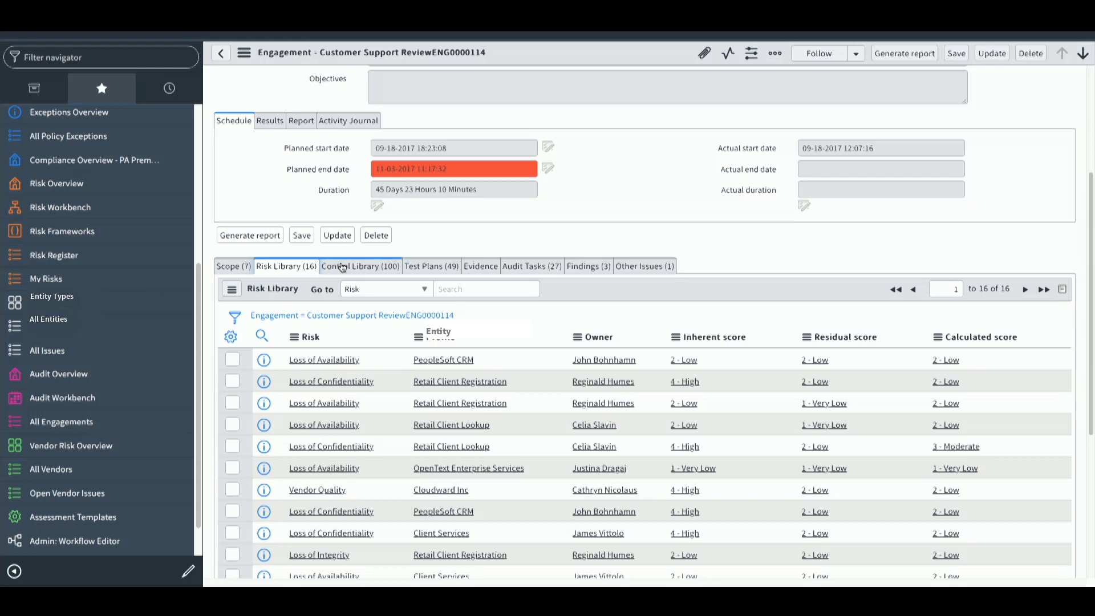
pyautogui.click(343, 267)
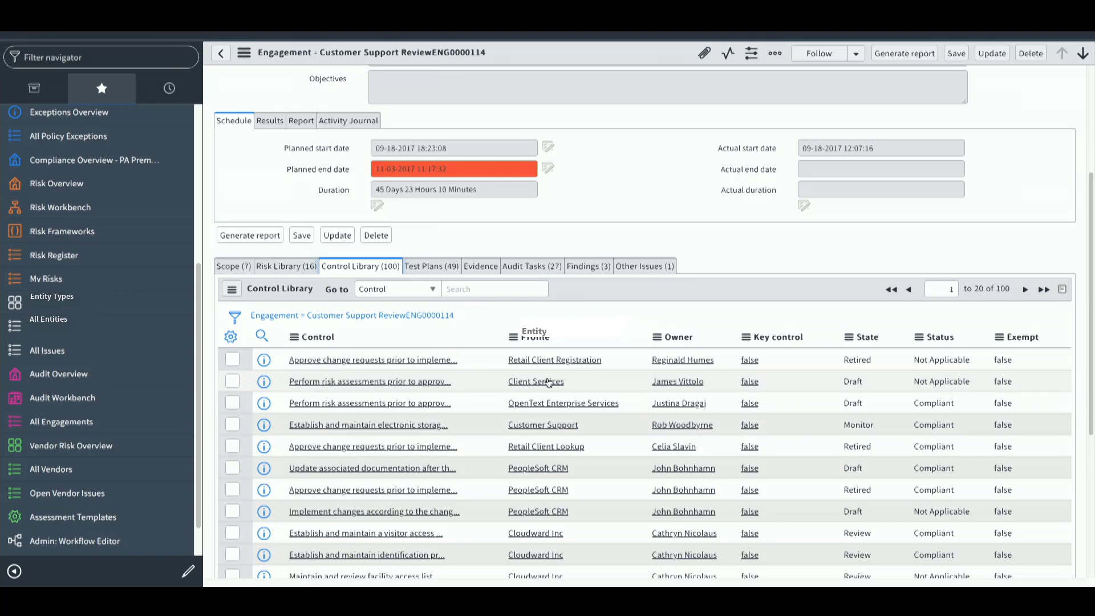
pyautogui.click(441, 268)
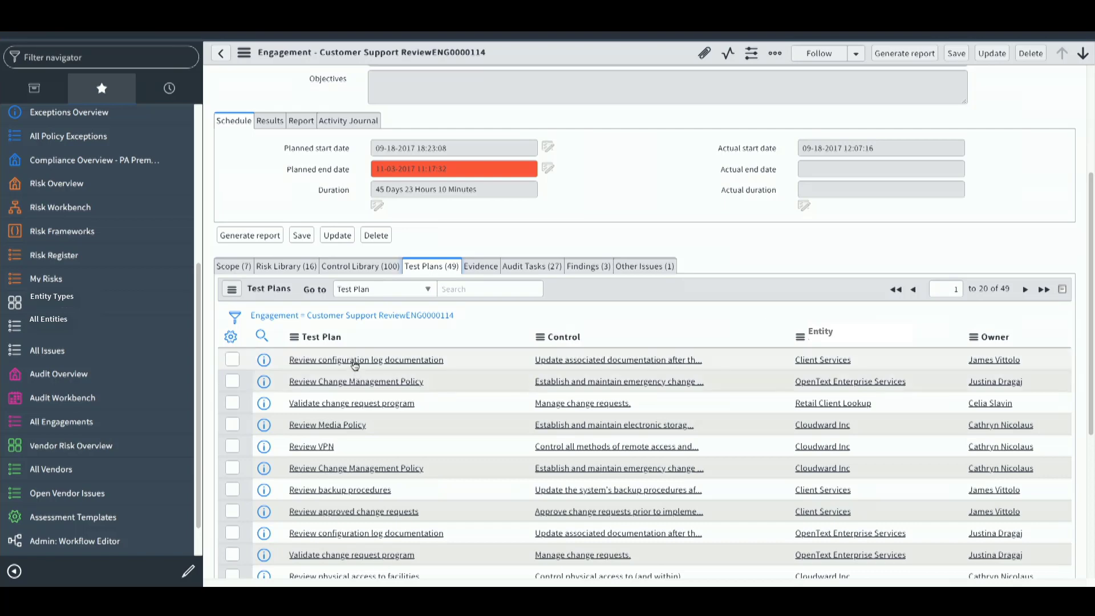
# Read the design and operation tests of the "Review configuration log documentation" test plan for Client Services, and return to the engagement
pyautogui.click(408, 363)
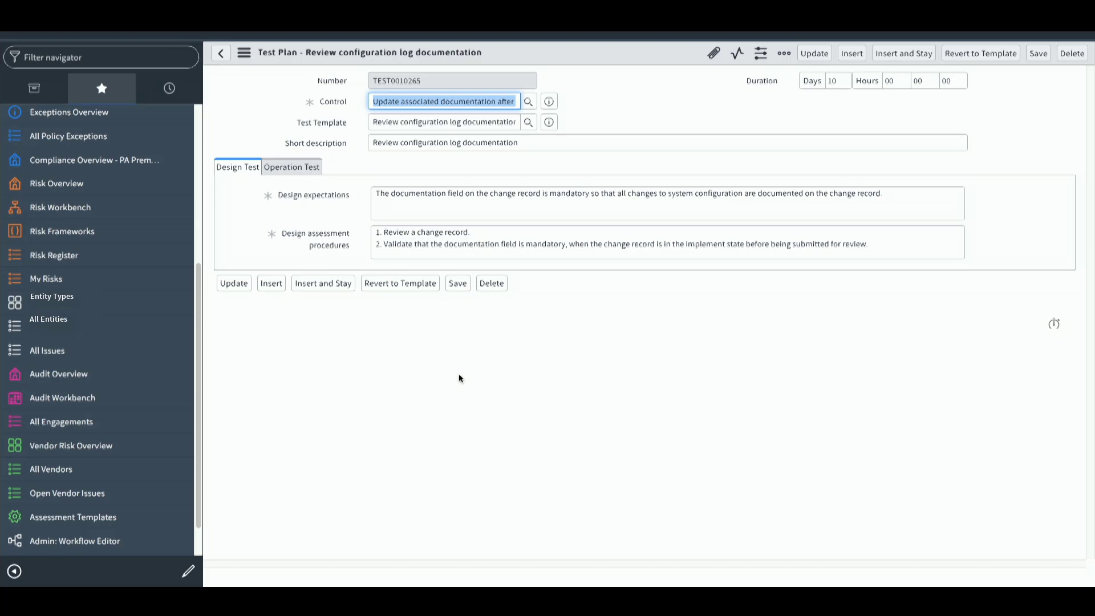
pyautogui.click(293, 169)
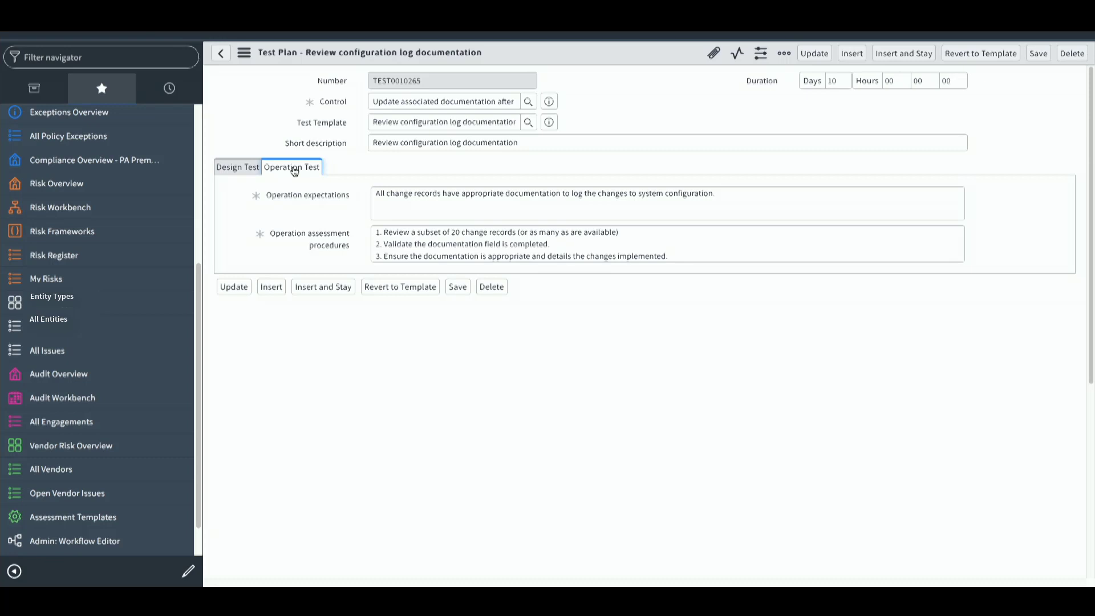
pyautogui.click(221, 54)
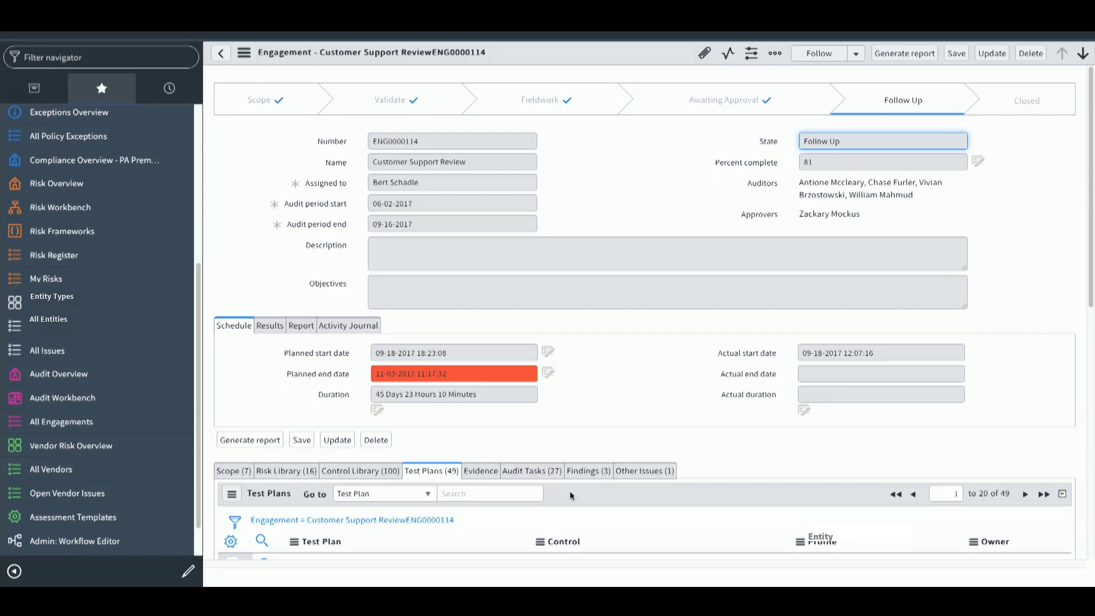
# Show the engagement's audit tasks and open the control test for reviewing compliance documents provided by Cloudward, Inc
pyautogui.click(508, 471)
pyautogui.scroll(-5, 625, 460)
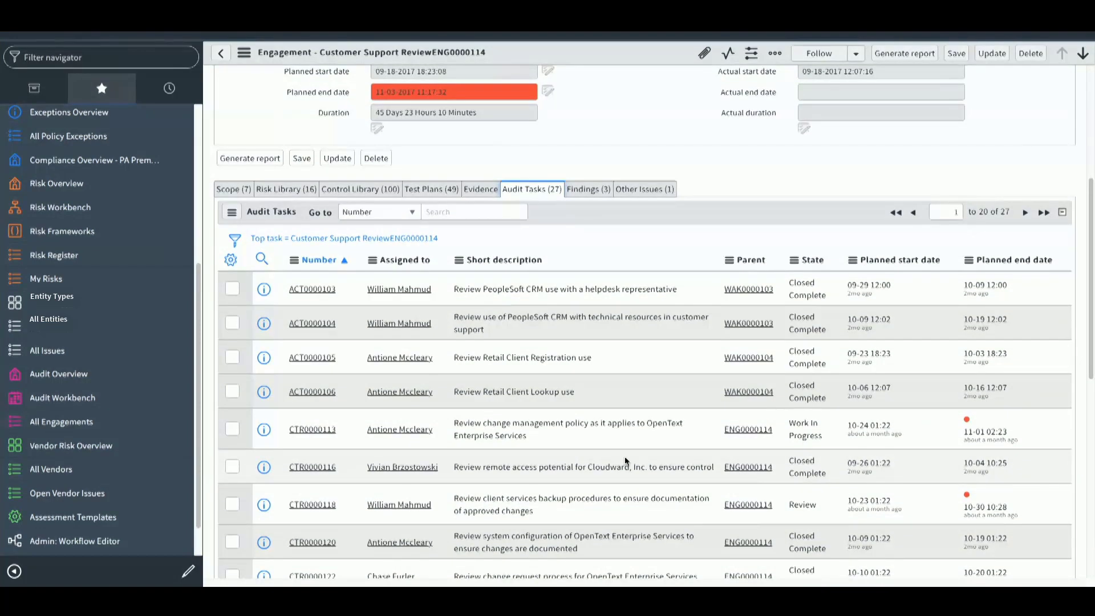
pyautogui.scroll(-1, 625, 457)
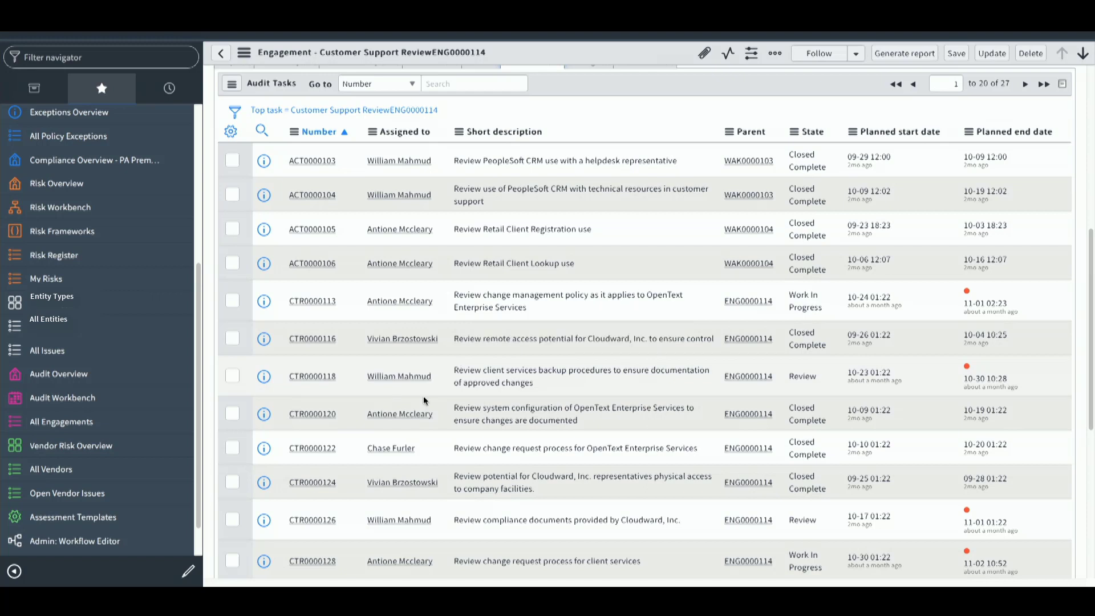
pyautogui.click(473, 504)
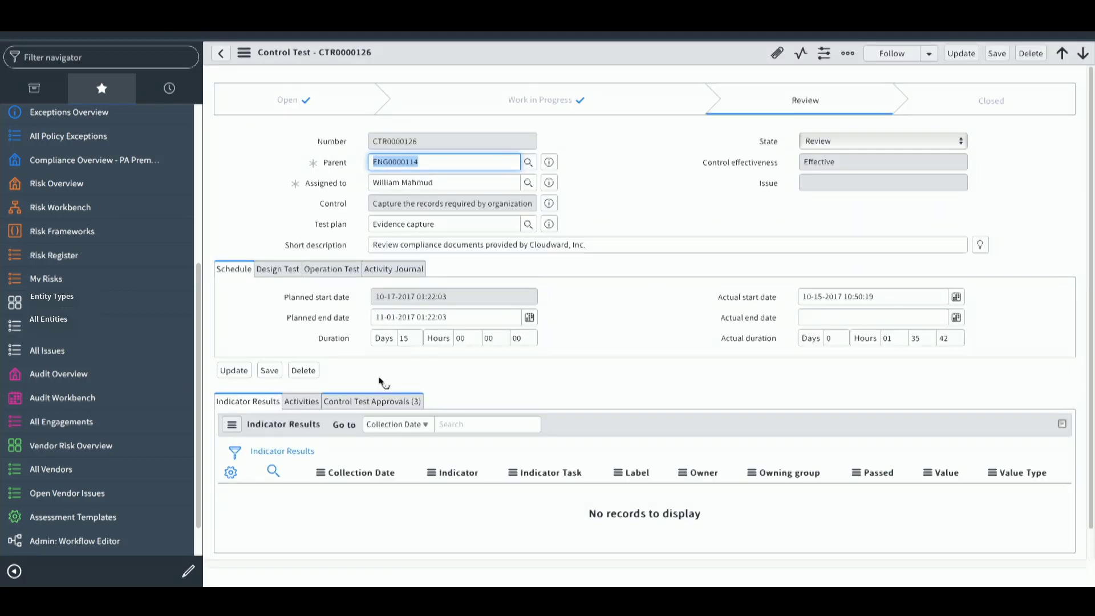
# Check the control test's design assessment, set its operation effectiveness to Ineffective and save the record
pyautogui.click(287, 271)
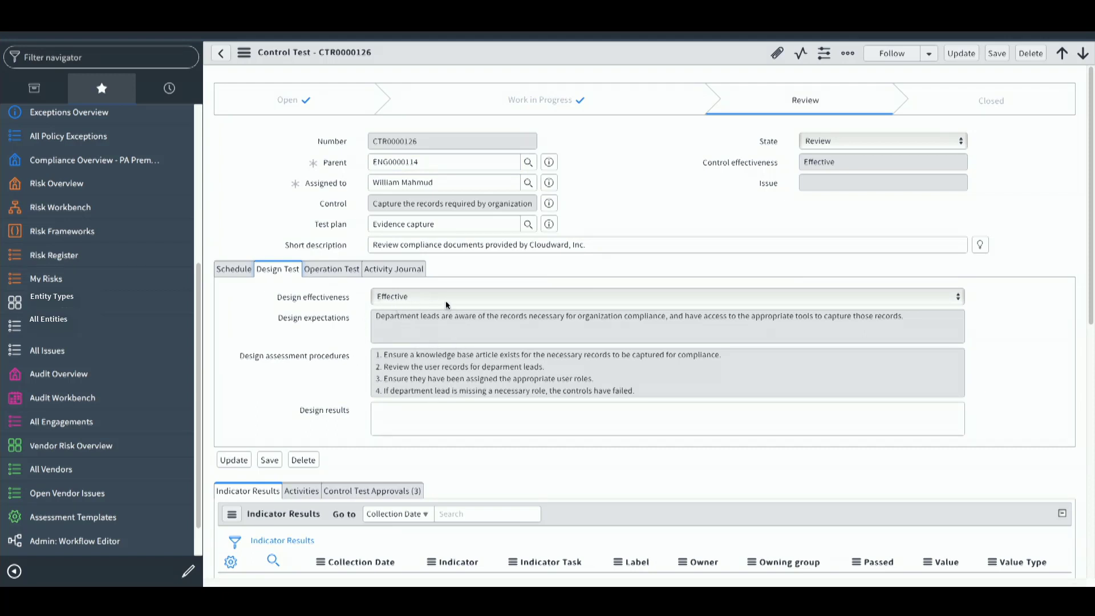
pyautogui.click(333, 272)
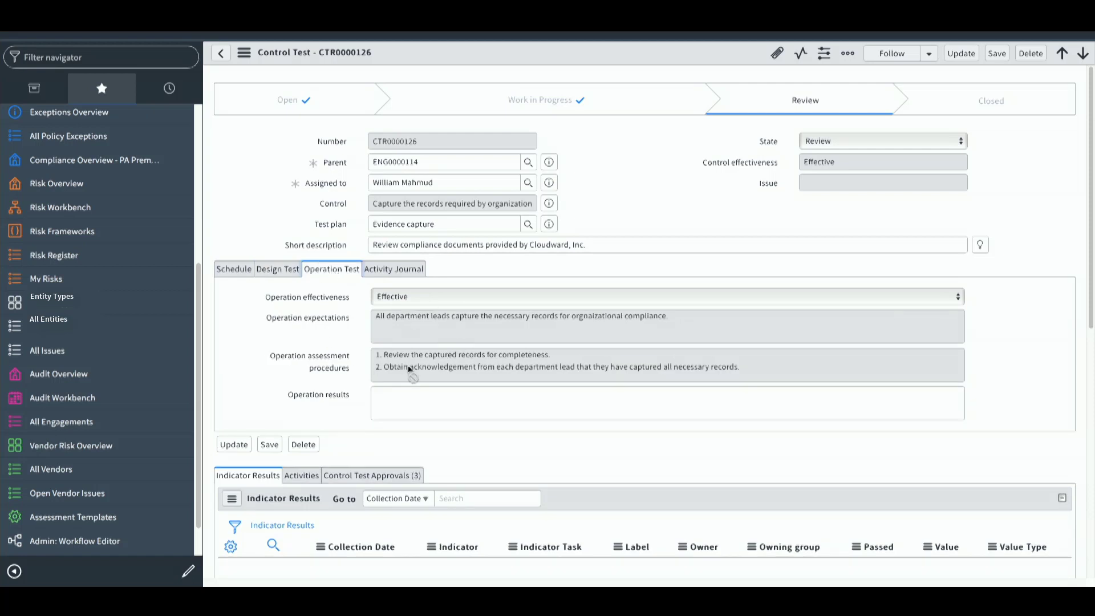
pyautogui.click(412, 299)
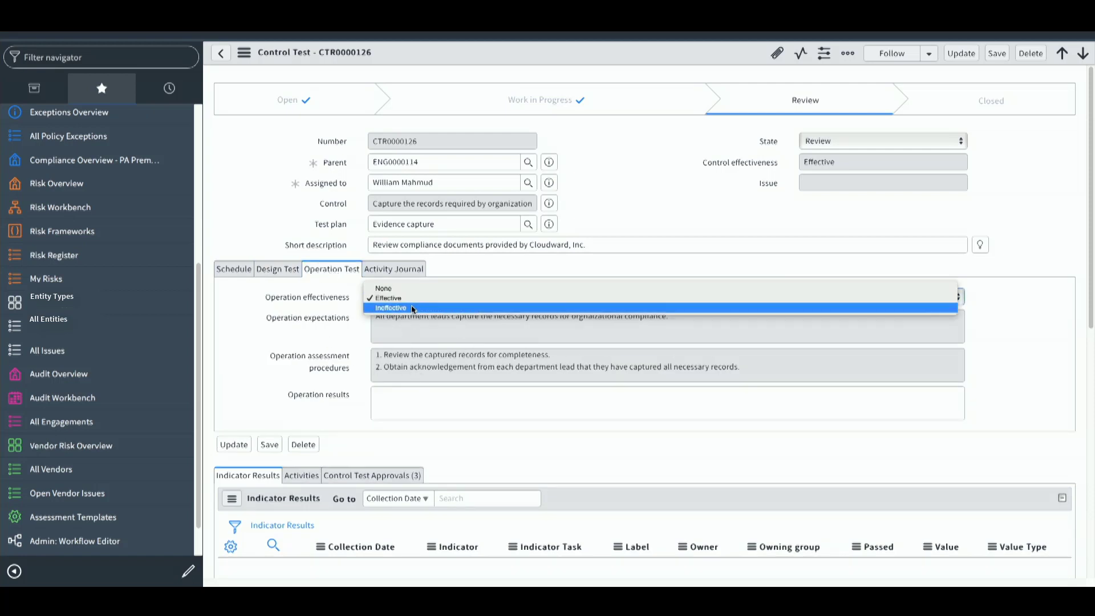
pyautogui.click(413, 310)
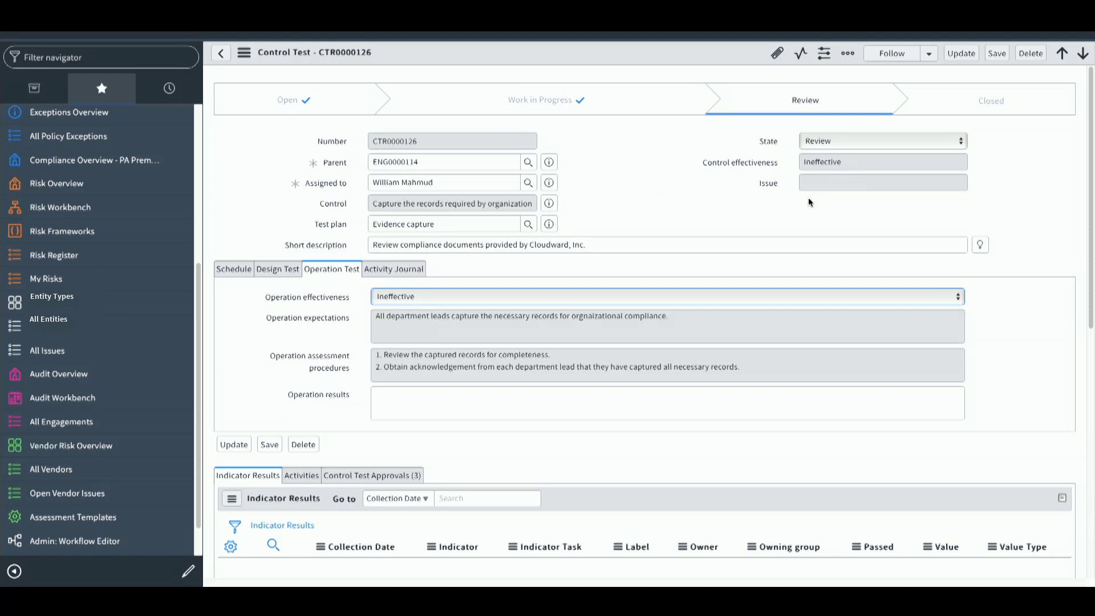
pyautogui.click(997, 53)
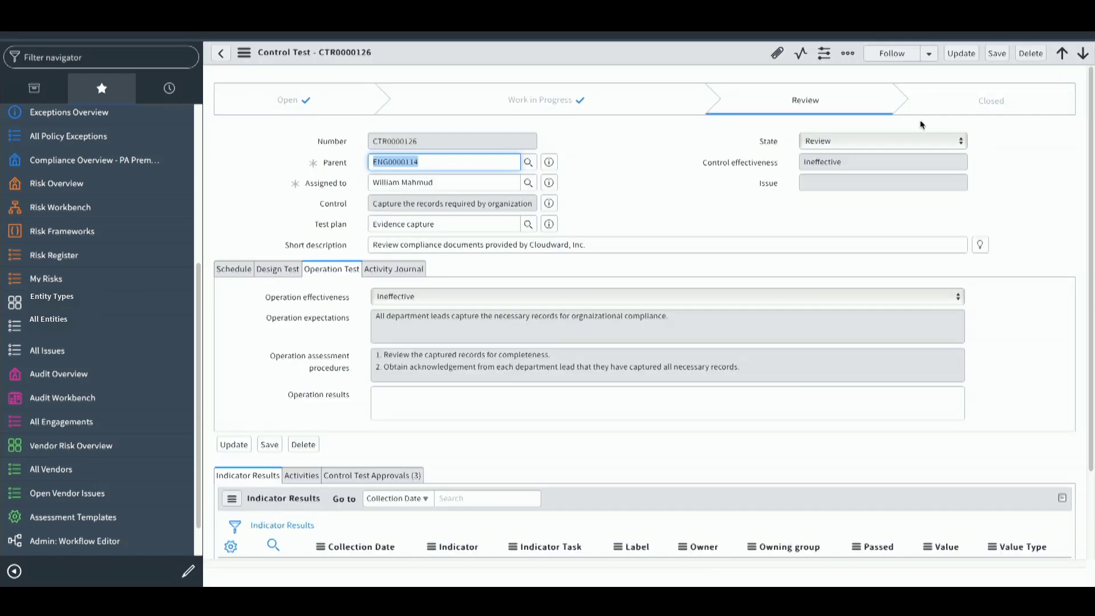
# Set the control test's state to Closed Complete, save it and return to the Customer Support Review engagement
pyautogui.click(836, 140)
pyautogui.click(839, 151)
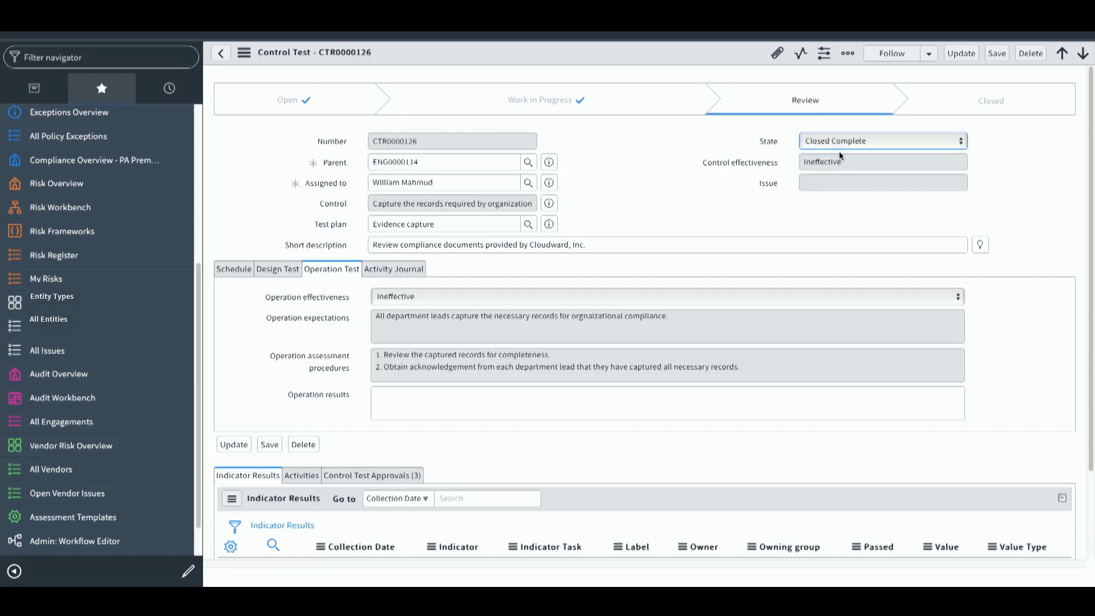
pyautogui.click(996, 55)
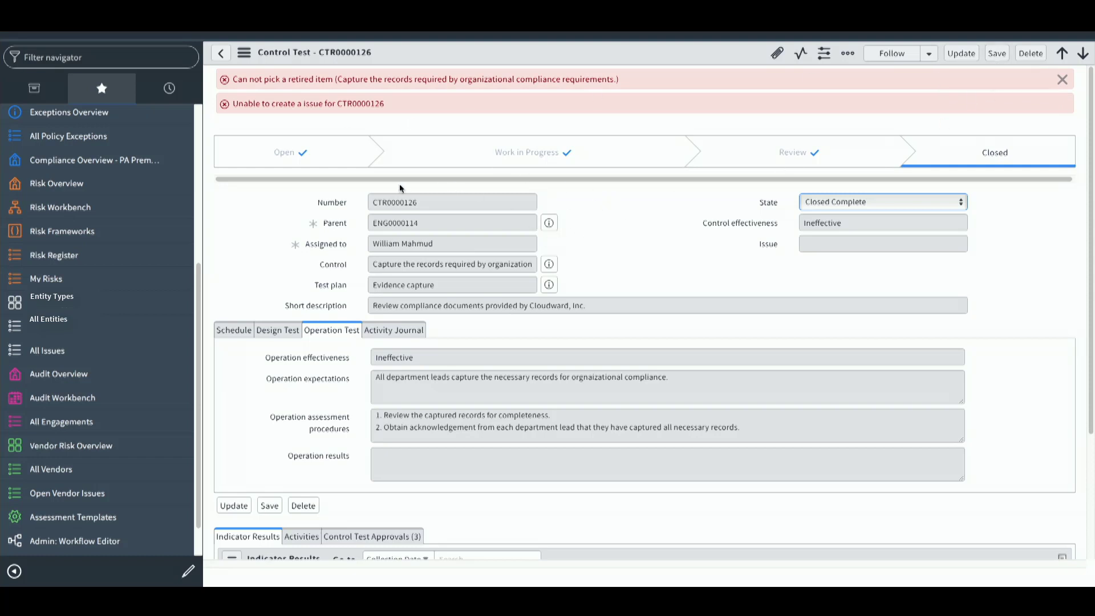
pyautogui.click(220, 53)
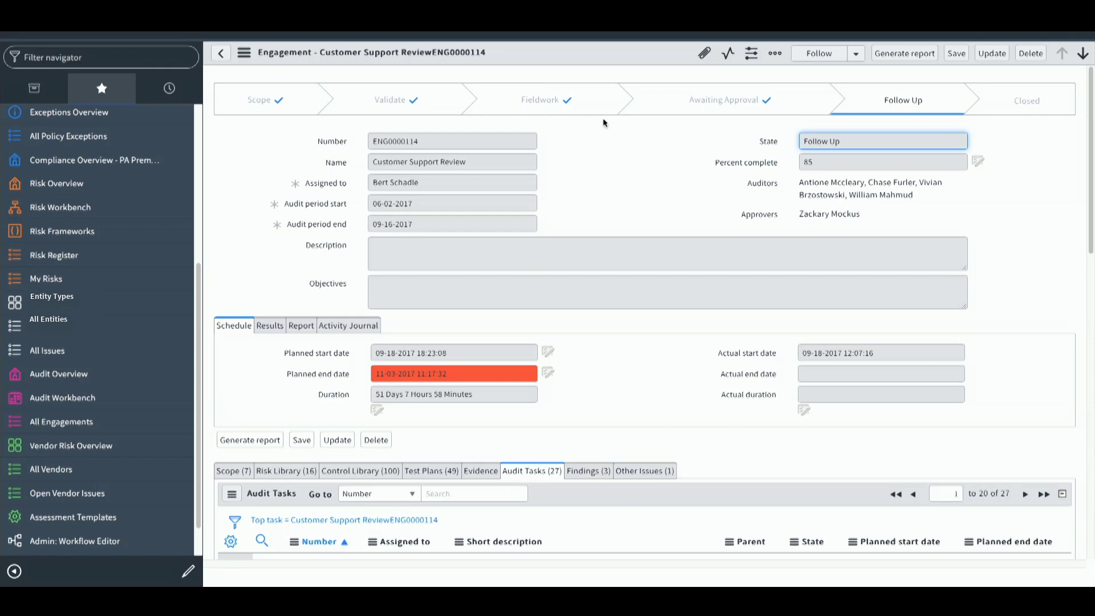
# Open the Retail Client Lookup non-compliant control issue from the engagement's findings and show its remediation tasks
pyautogui.scroll(-3, 662, 251)
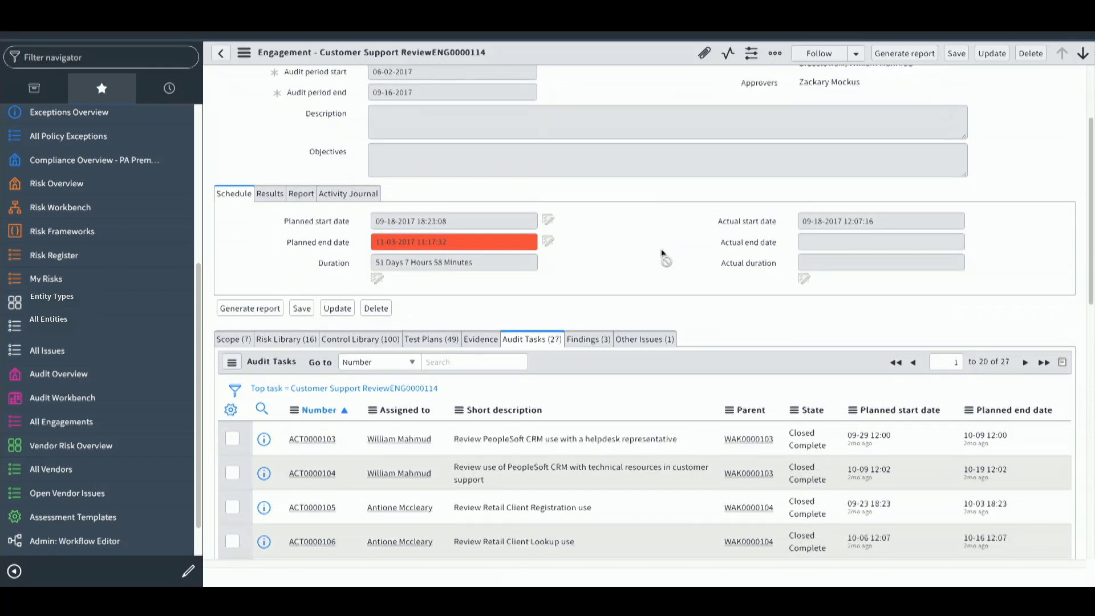
pyautogui.scroll(-2, 580, 328)
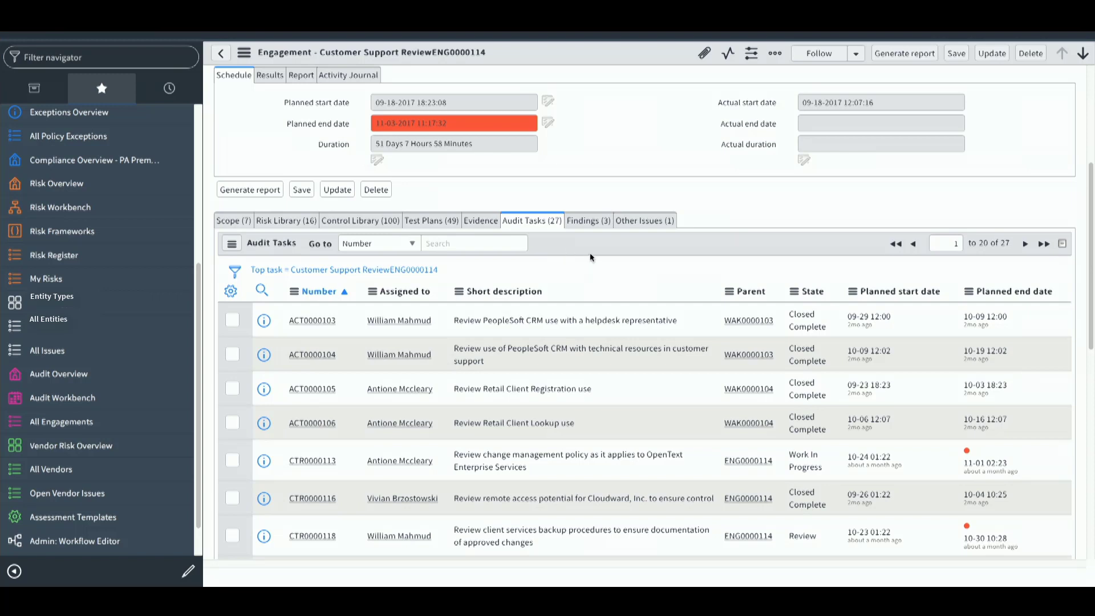
pyautogui.click(591, 221)
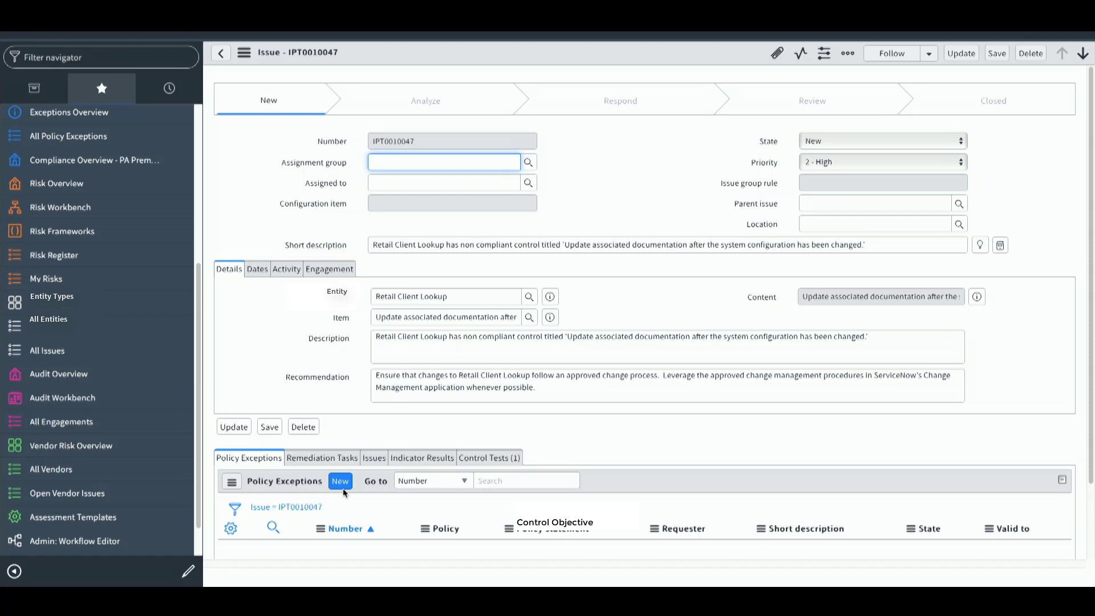
pyautogui.click(330, 458)
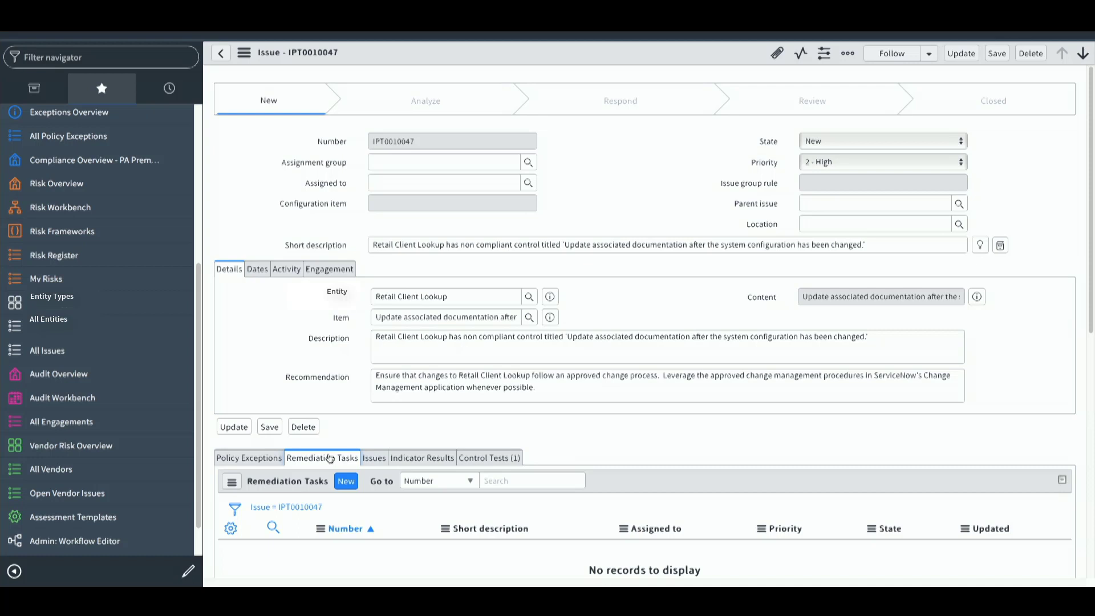
# Show the control tests linked to the Retail Client Lookup issue, then return to the Customer Support Review engagement
pyautogui.click(496, 458)
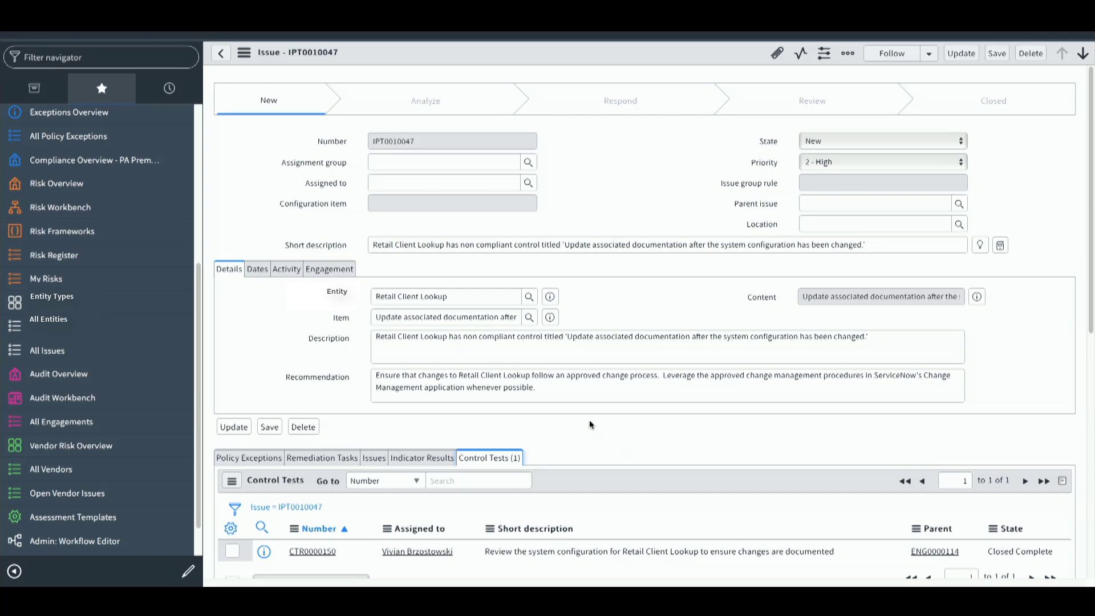
pyautogui.scroll(-1, 564, 408)
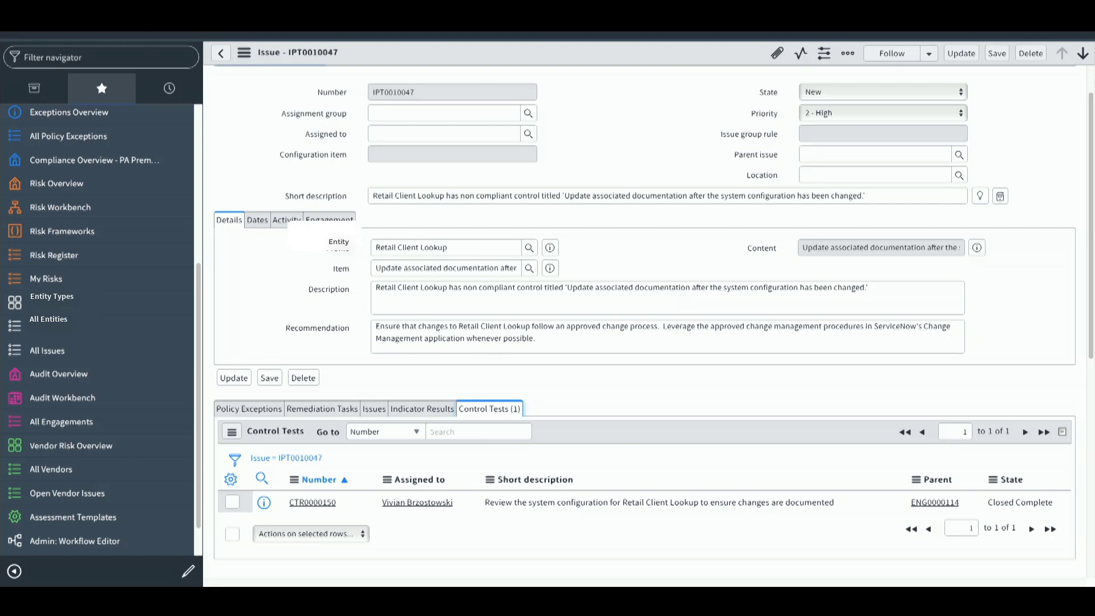
pyautogui.click(221, 57)
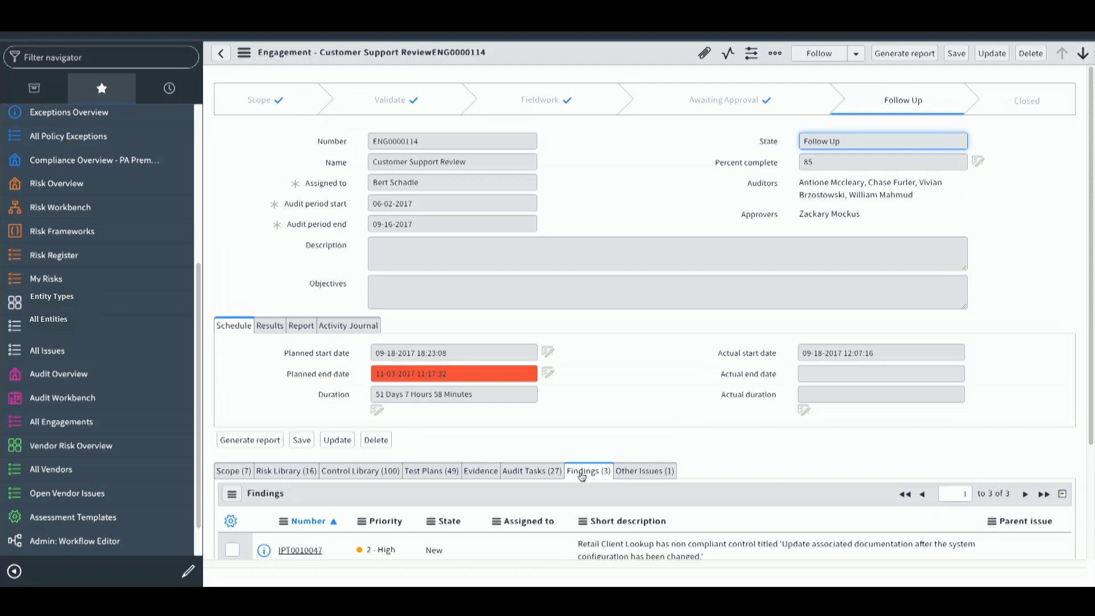
# Show the other issues recorded against the Customer Support Review engagement
pyautogui.click(625, 471)
pyautogui.scroll(-1, 682, 408)
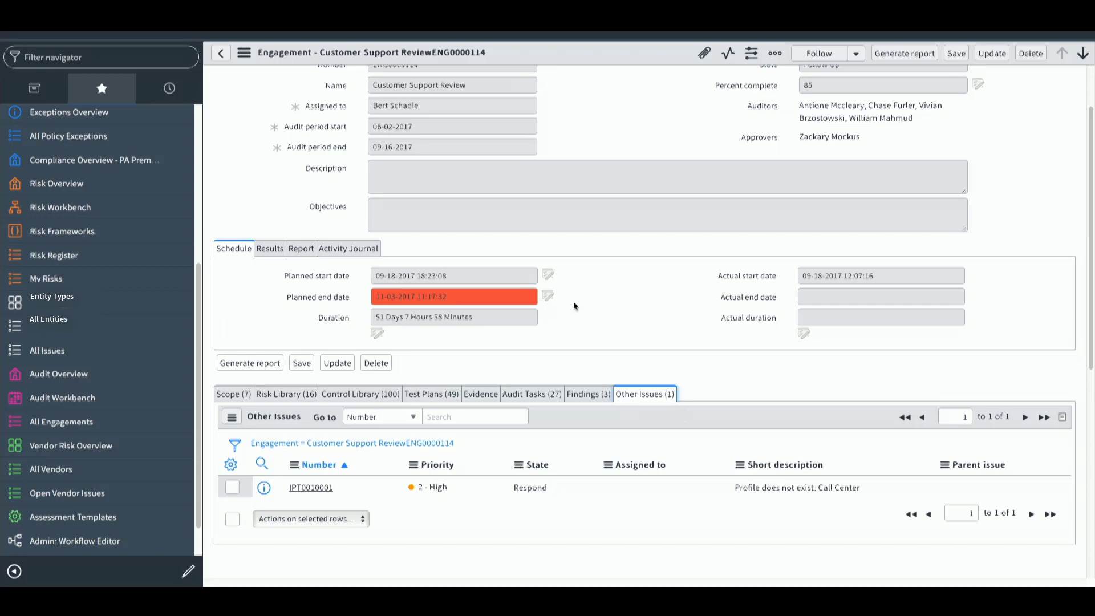
pyautogui.scroll(2, 574, 301)
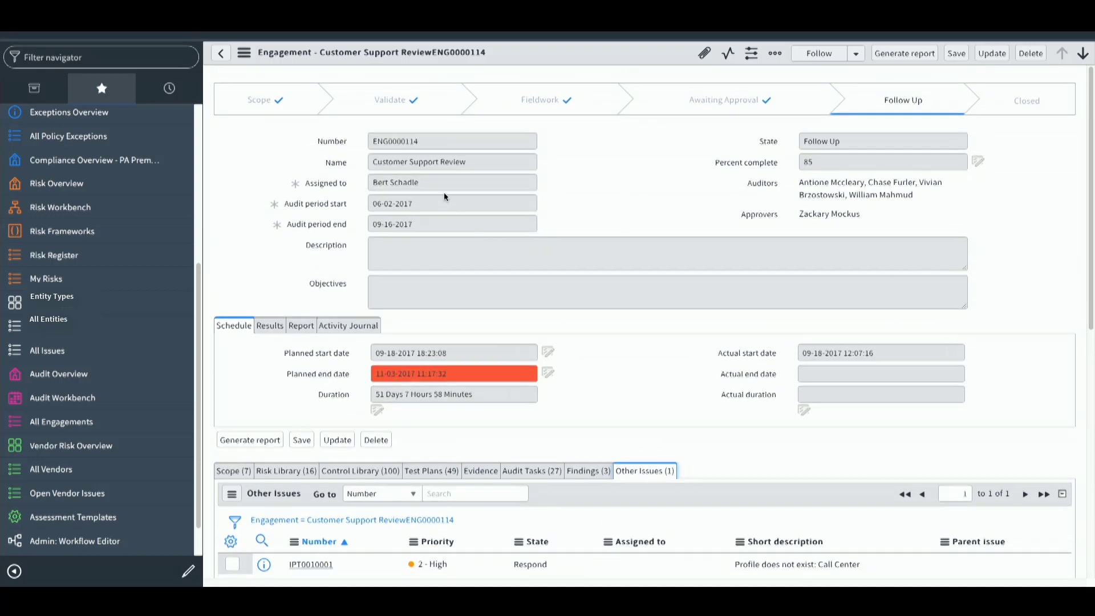
# Generate the Customer Support Review audit report, read through its scope and issues, and publish it
pyautogui.click(907, 55)
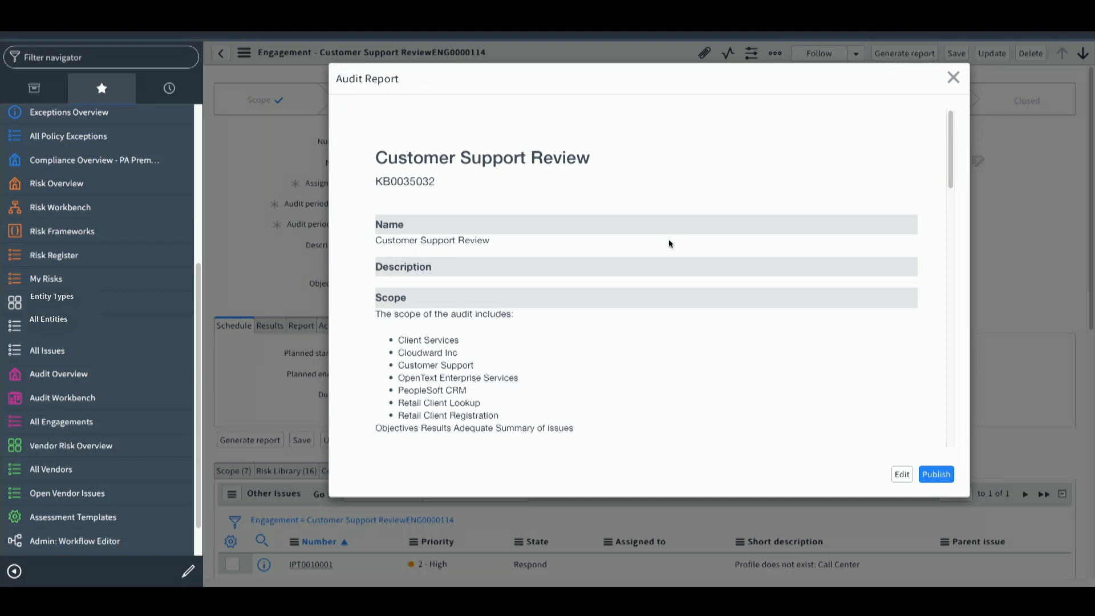
pyautogui.scroll(-5, 669, 244)
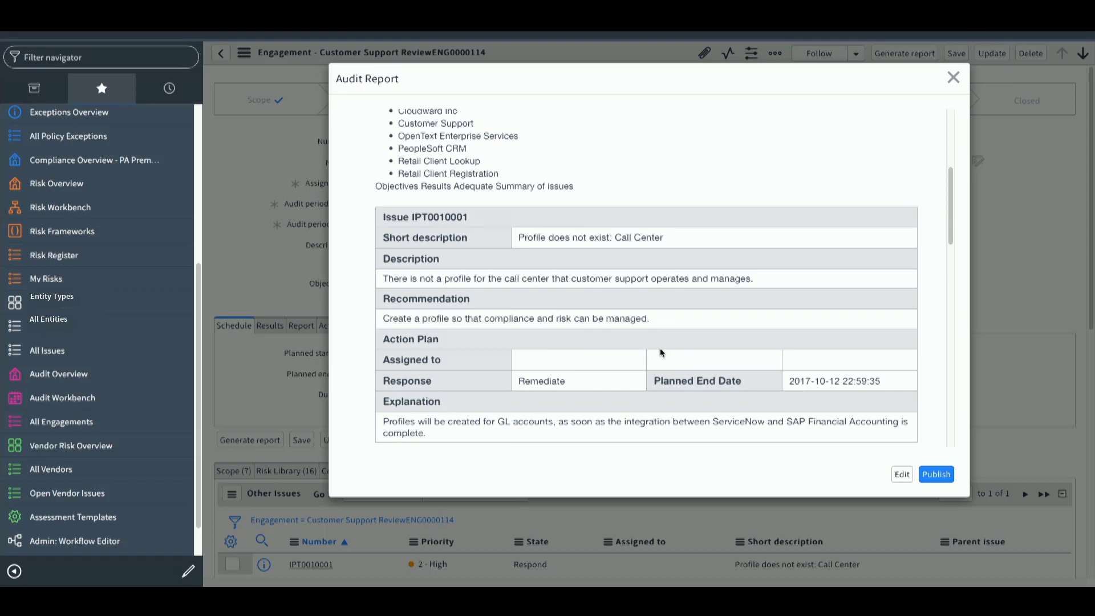
pyautogui.scroll(-3, 687, 320)
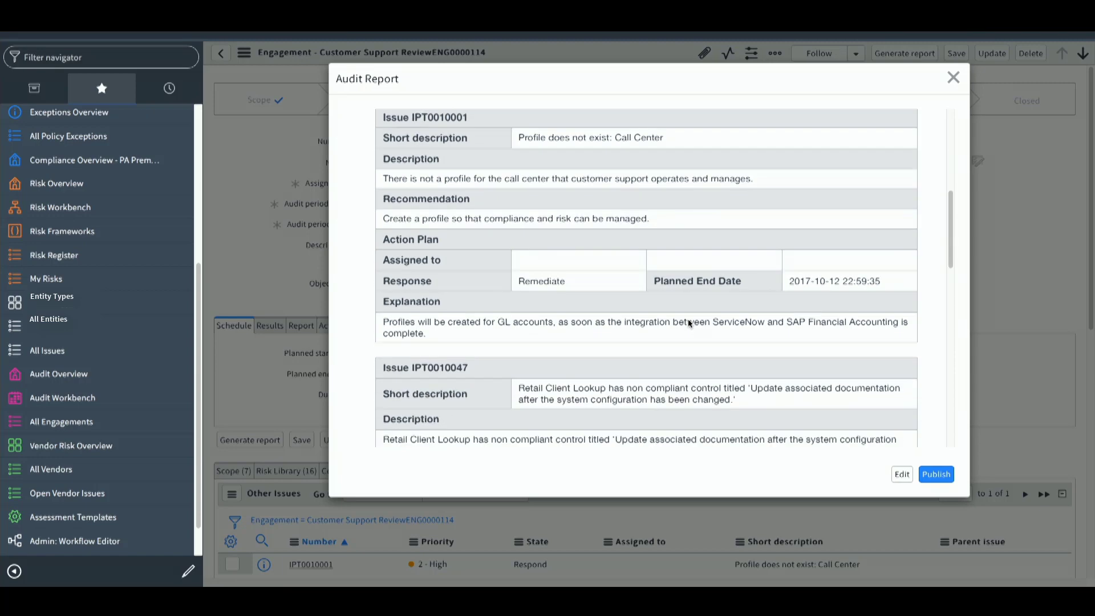
pyautogui.scroll(-15, 688, 323)
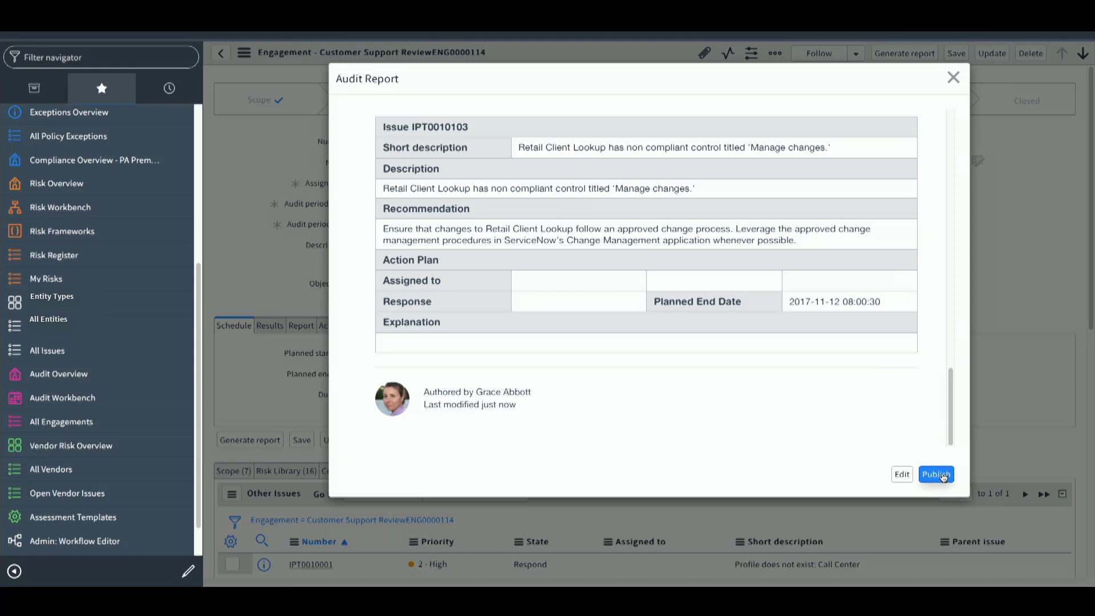
pyautogui.click(938, 475)
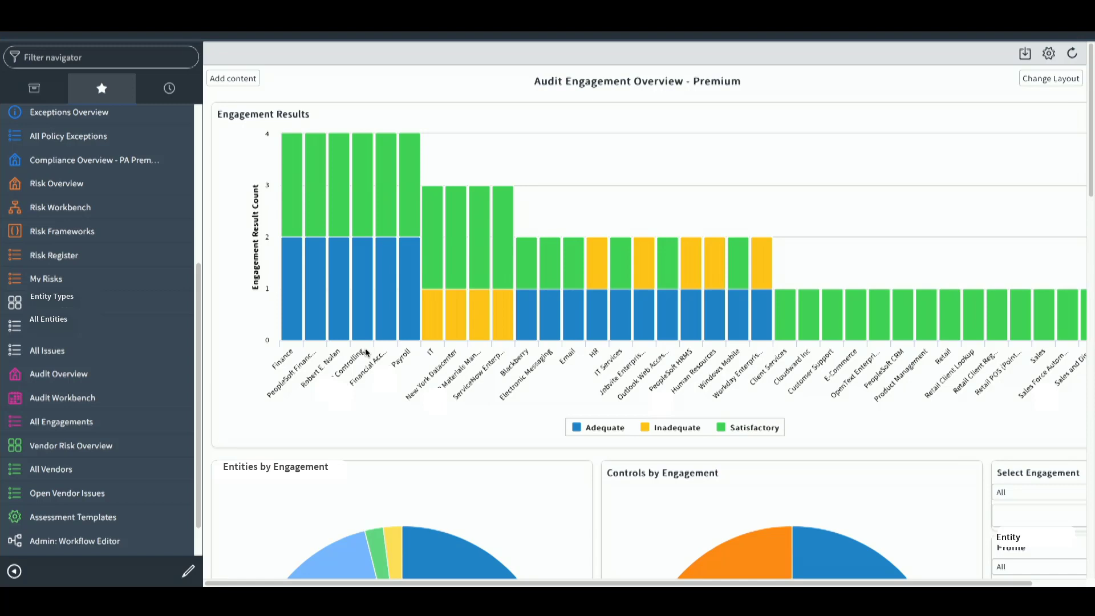
# Examine the Audit Engagement Overview dashboard's controls-by-engagement chart and its satisfactory, adequate and inadequate engagement scores
pyautogui.scroll(-5, 365, 348)
pyautogui.hscroll(1, 399, 337)
pyautogui.scroll(-1, 443, 323)
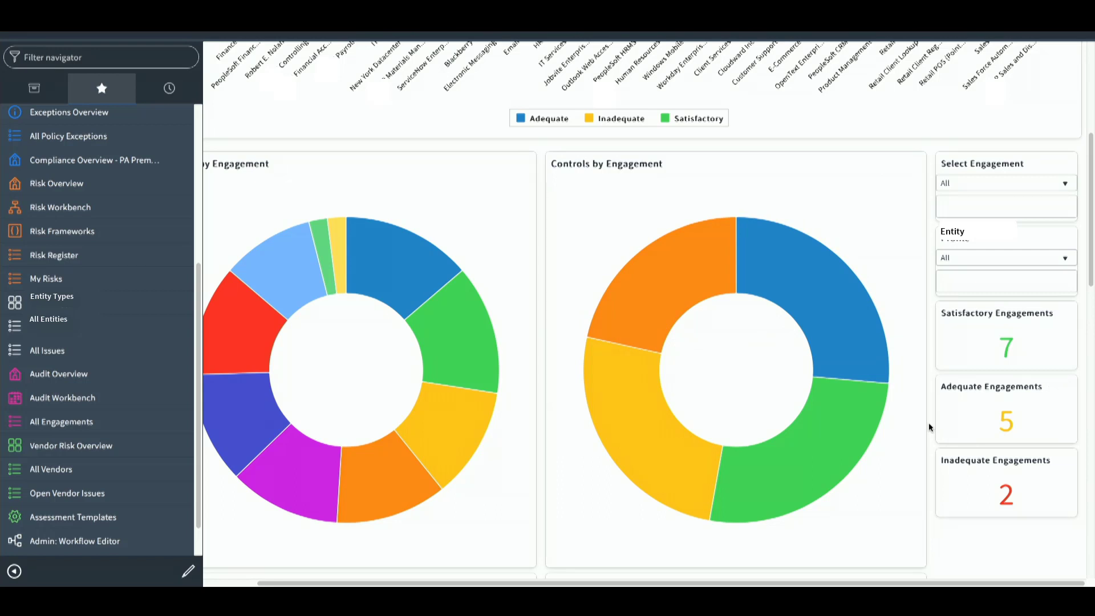
pyautogui.moveTo(965, 494)
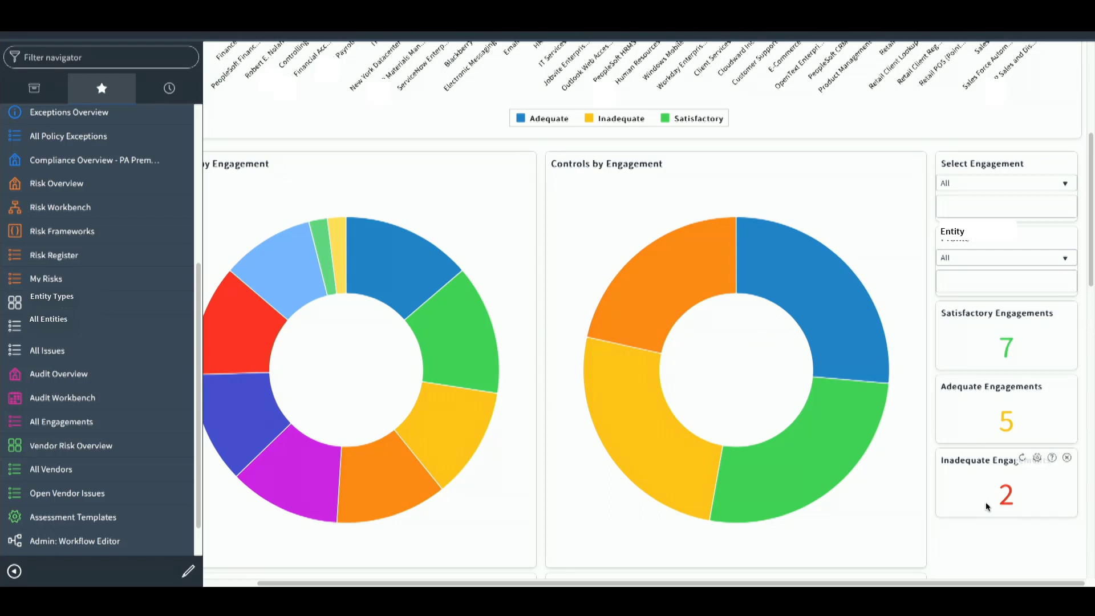